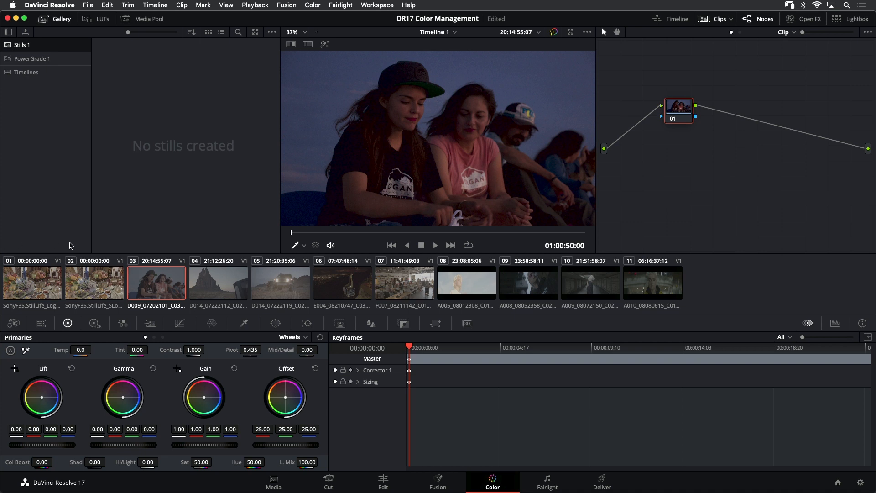
Step: Set the project's ACES Input Device Transform to Alexa with the first still-life clip in view, and save the project
{"action": "left_click", "coordinate": [38, 282]}
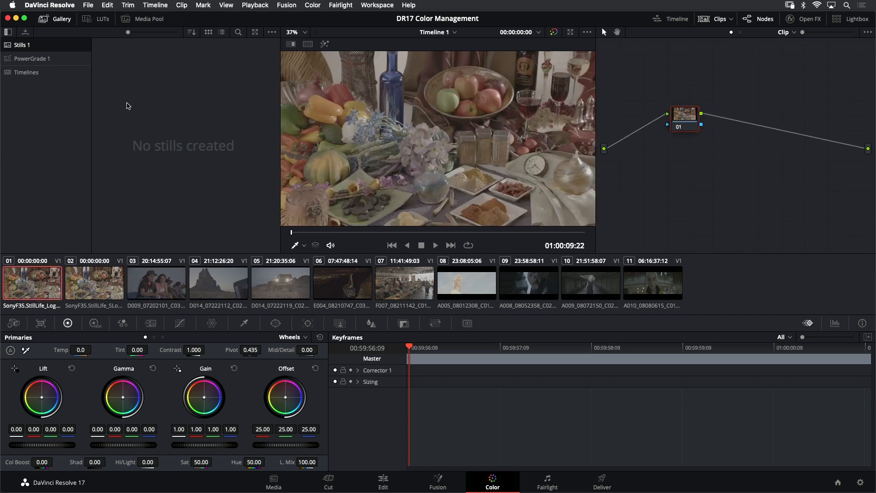
{"action": "left_click", "coordinate": [88, 6]}
{"action": "left_click", "coordinate": [122, 191]}
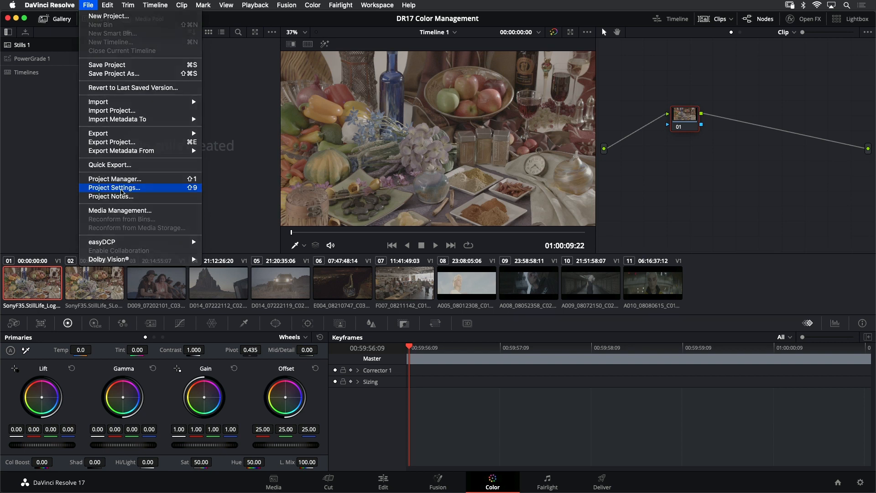
{"action": "left_click", "coordinate": [450, 133]}
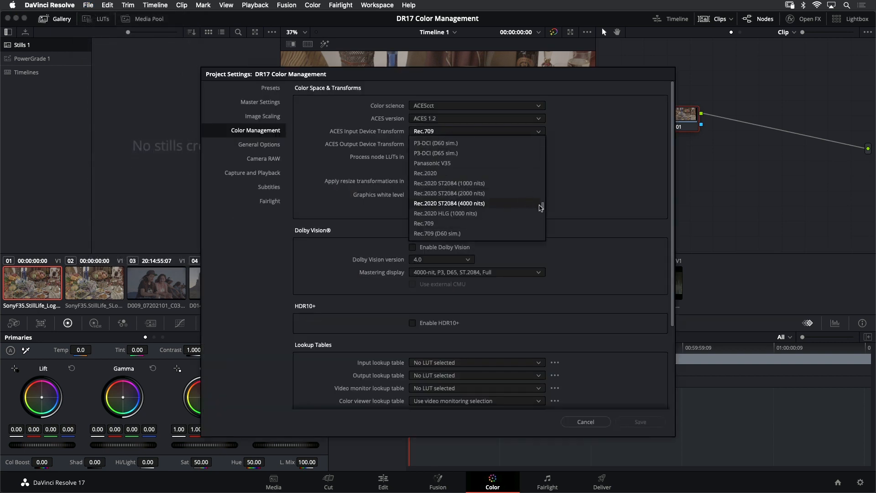
{"action": "left_click_drag", "start_coordinate": [542, 206], "coordinate": [533, 138]}
{"action": "left_click", "coordinate": [492, 176]}
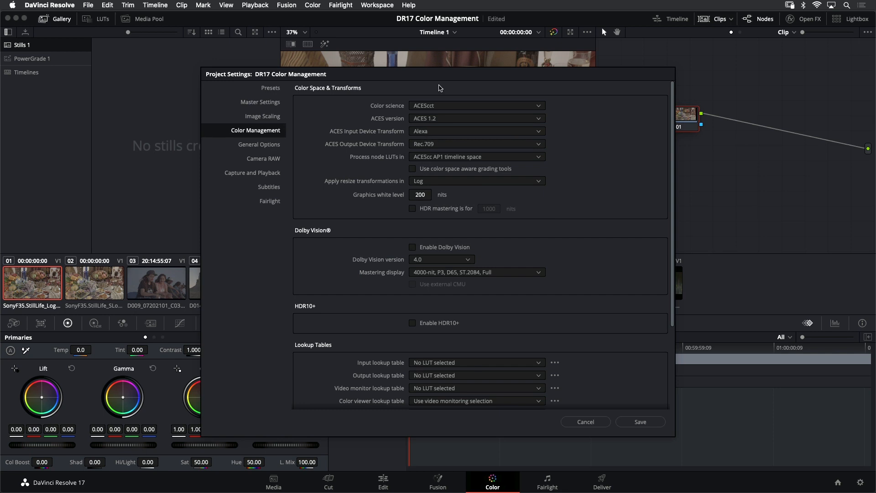
{"action": "left_click_drag", "start_coordinate": [434, 77], "coordinate": [7, 48]}
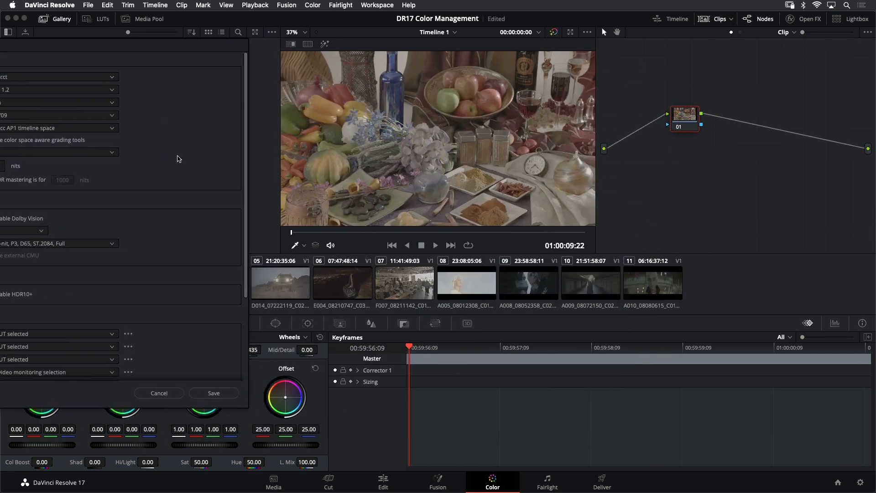
{"action": "left_click", "coordinate": [215, 392]}
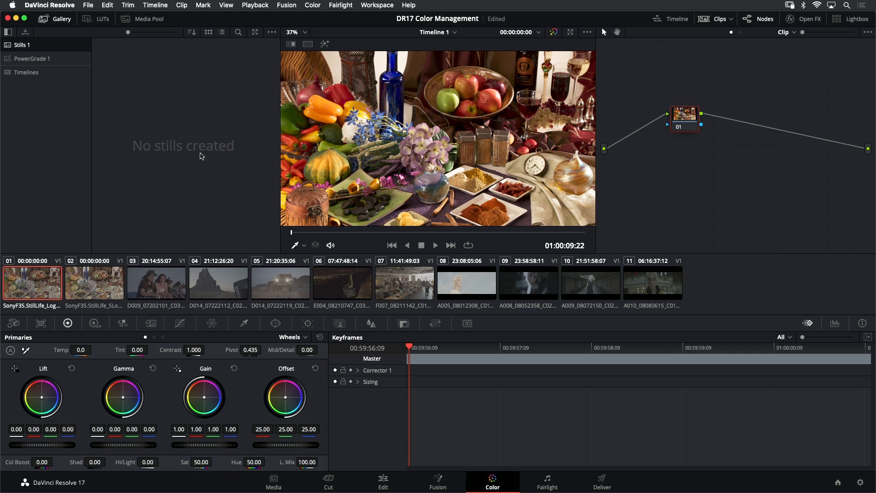
{"action": "key", "text": "super+s"}
Step: Compare the first and second still-life clips in the viewer by switching back and forth between them
{"action": "left_click", "coordinate": [105, 286]}
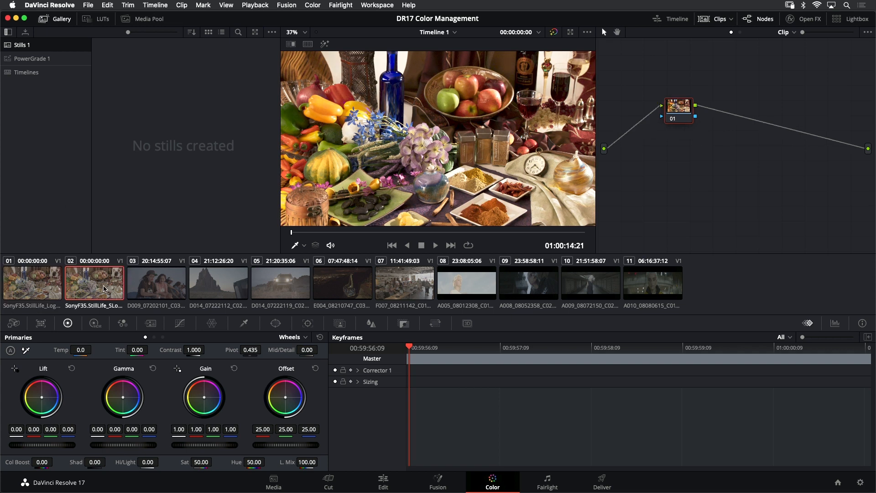
{"action": "left_click", "coordinate": [45, 286]}
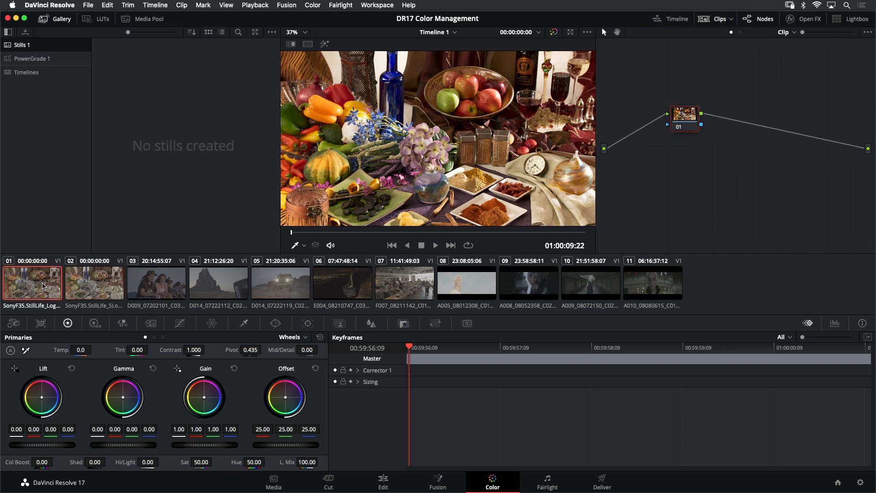
{"action": "left_click", "coordinate": [101, 288]}
{"action": "left_click", "coordinate": [102, 278]}
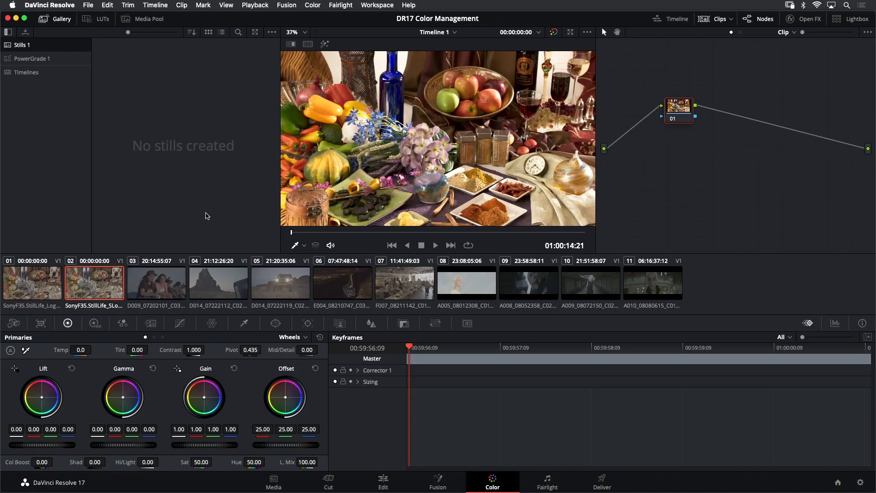
{"action": "key", "text": "Up"}
{"action": "key", "text": "Down"}
{"action": "key", "text": "Up"}
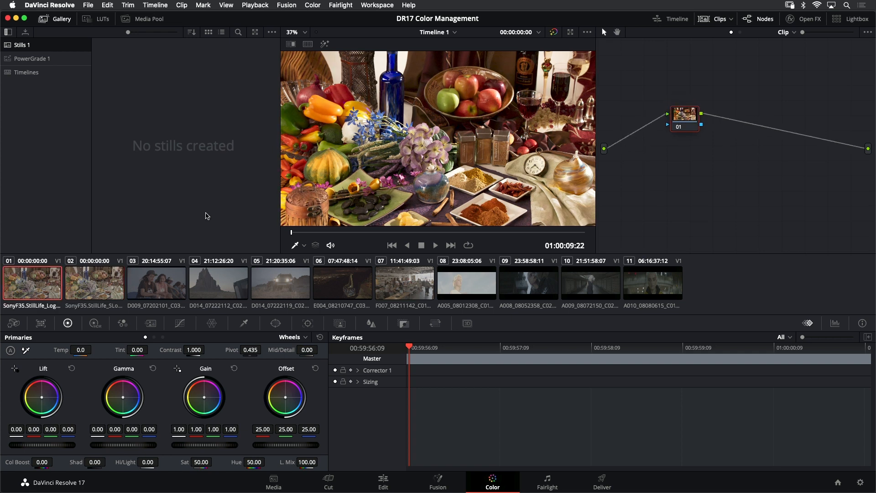
{"action": "key", "text": "Down"}
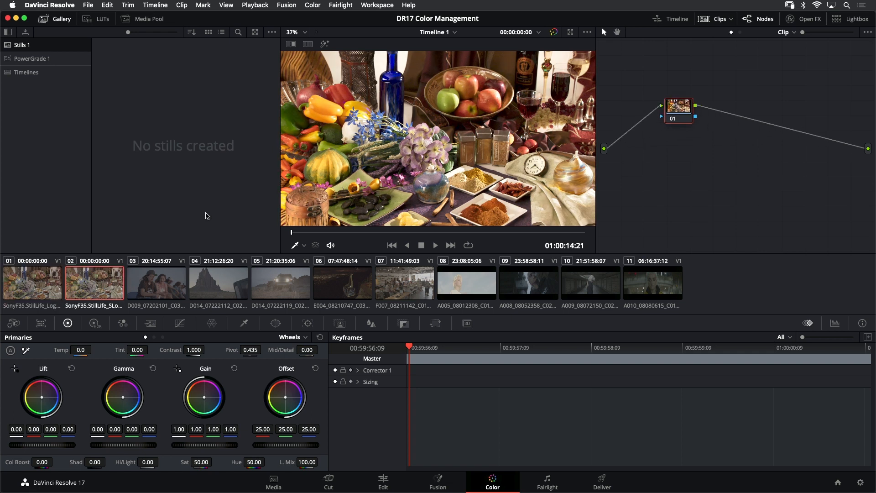
{"action": "key", "text": "Up"}
{"action": "key", "text": "Down"}
{"action": "mouse_move", "coordinate": [2, 453]}
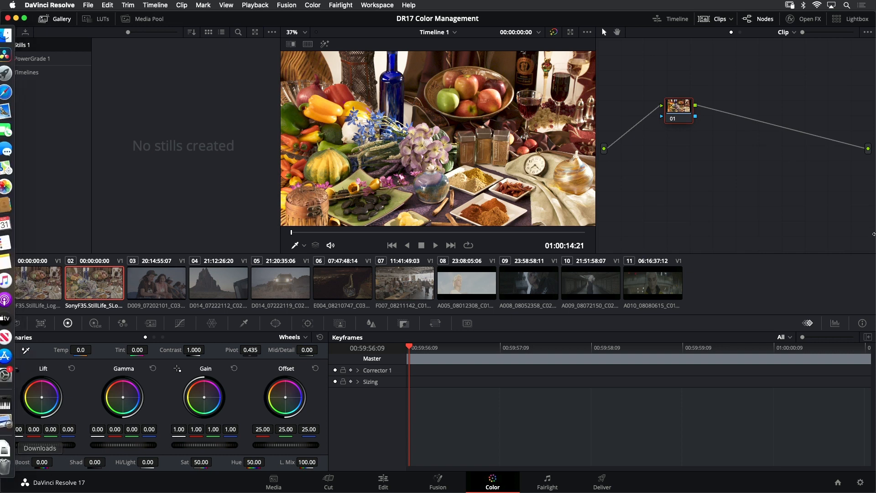
{"action": "left_click", "coordinate": [47, 279]}
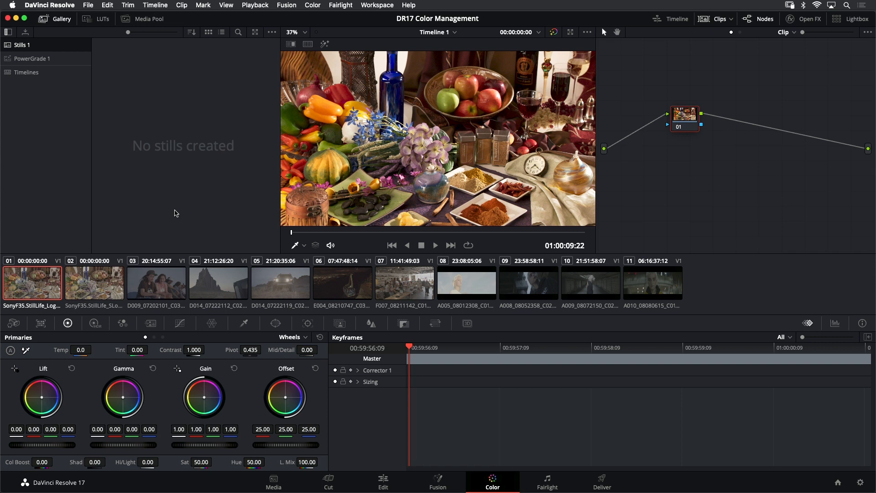
{"action": "left_click", "coordinate": [88, 286]}
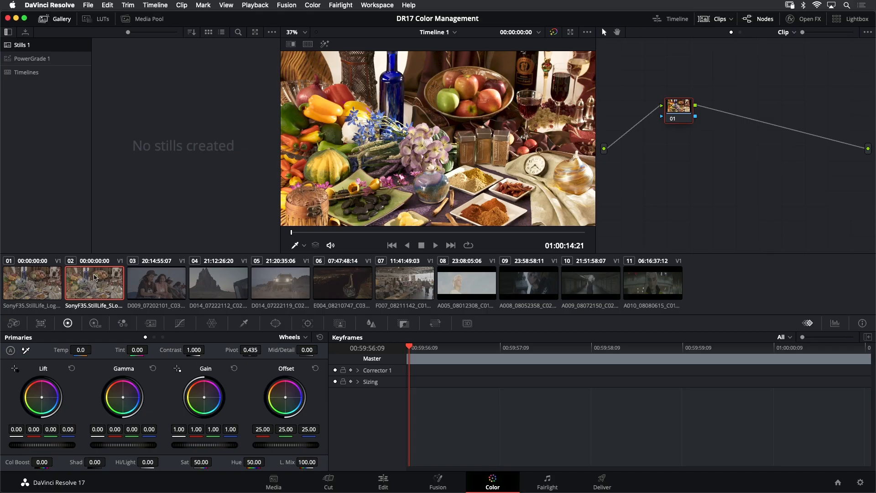
Step: Assign the second still-life clip its own ACES input transform and compare it with the first clip
{"action": "right_click", "coordinate": [97, 284]}
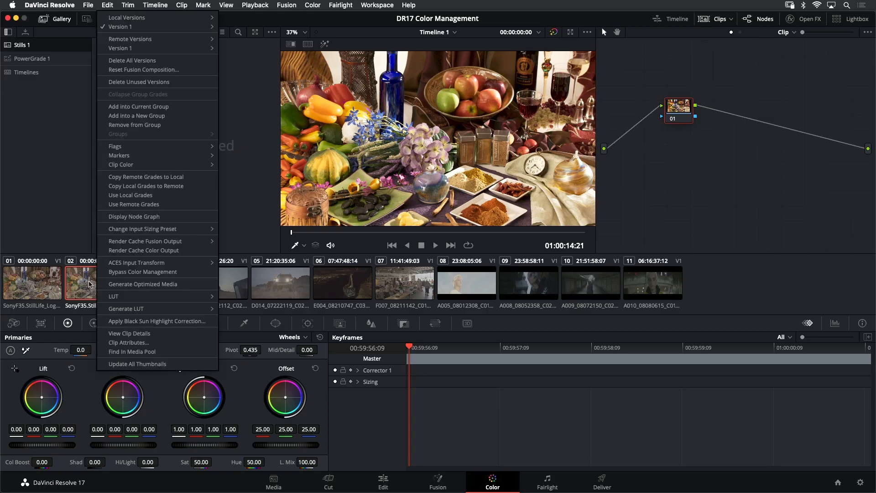
{"action": "mouse_move", "coordinate": [147, 266]}
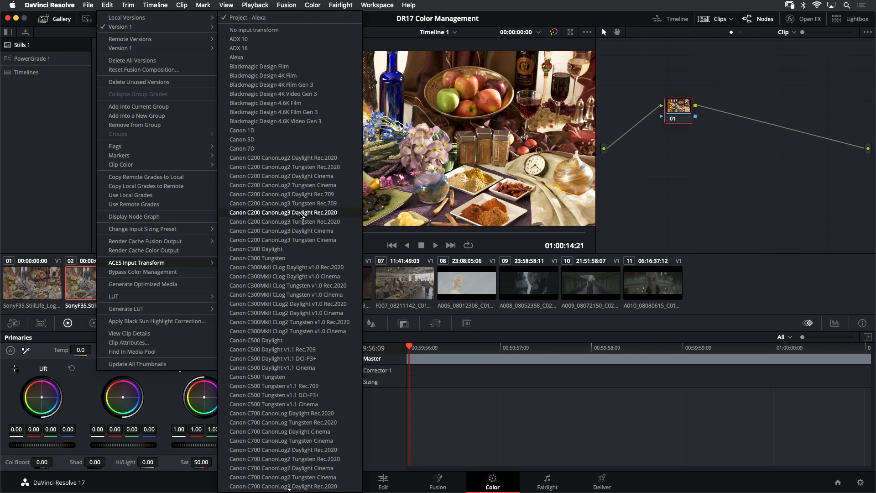
{"action": "scroll", "coordinate": [284, 265], "scroll_direction": "down", "scroll_amount": 5}
{"action": "scroll", "coordinate": [284, 265], "scroll_direction": "down", "scroll_amount": 20}
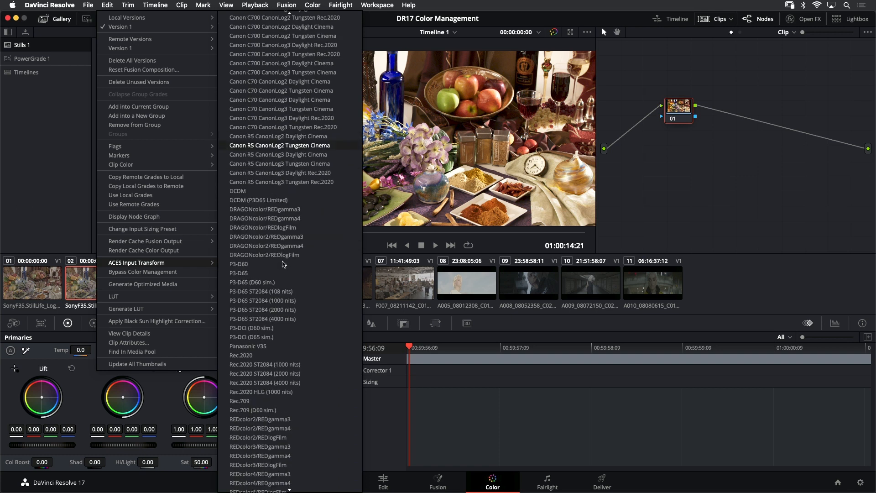
{"action": "scroll", "coordinate": [283, 263], "scroll_direction": "down", "scroll_amount": 2}
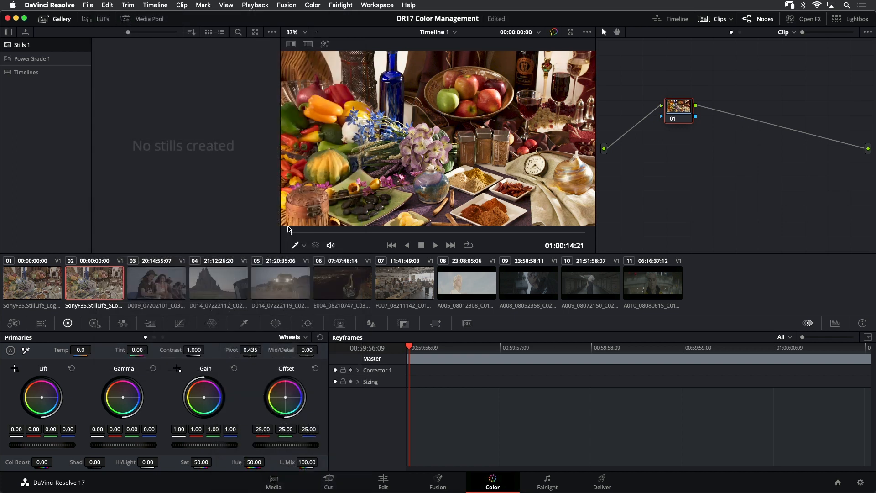
{"action": "key", "text": "Up"}
{"action": "key", "text": "Down"}
{"action": "key", "text": "Up"}
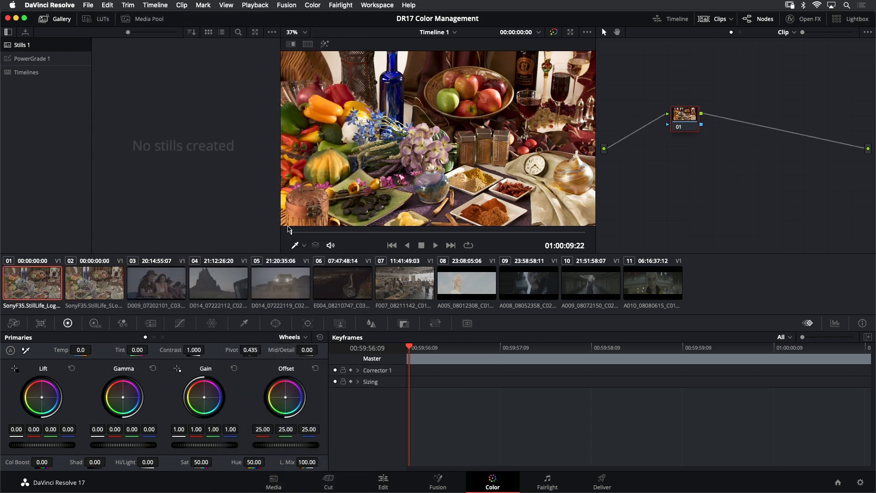
{"action": "key", "text": "Down"}
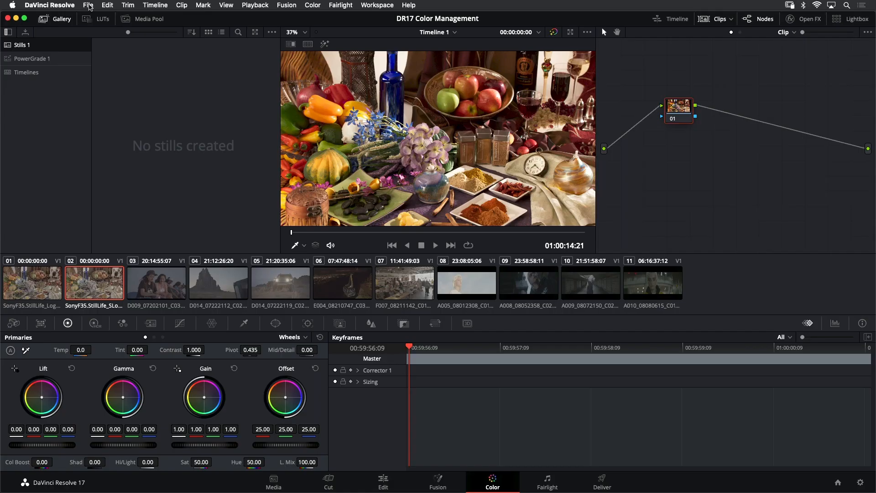
Step: Change the project's color science to DaVinci YRGB Color Managed in the color management settings
{"action": "left_click", "coordinate": [88, 5]}
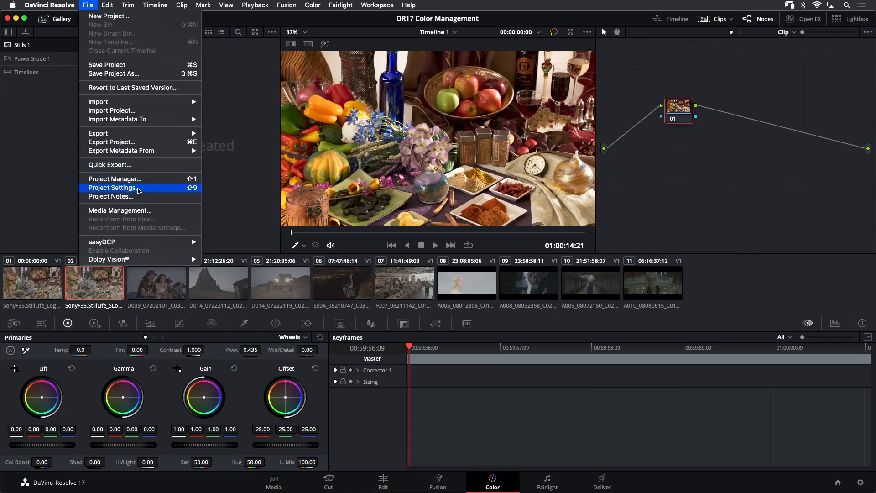
{"action": "left_click", "coordinate": [114, 188]}
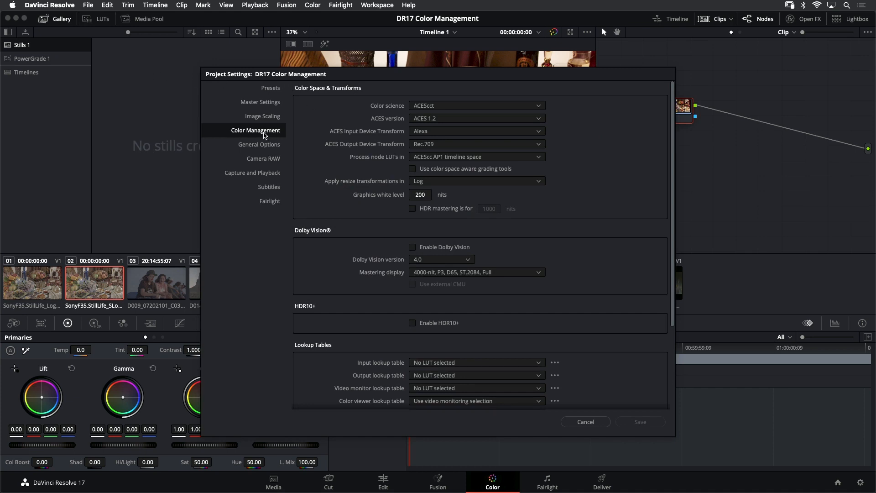
{"action": "left_click", "coordinate": [455, 106]}
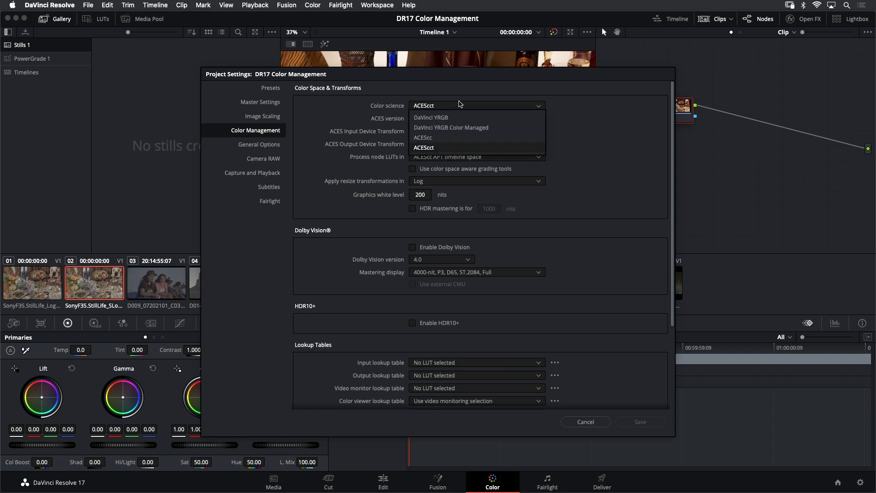
{"action": "key", "text": "Up"}
{"action": "key", "text": "Up"}
{"action": "key", "text": "Up"}
{"action": "key", "text": "Down"}
{"action": "key", "text": "Down"}
{"action": "key", "text": "Up"}
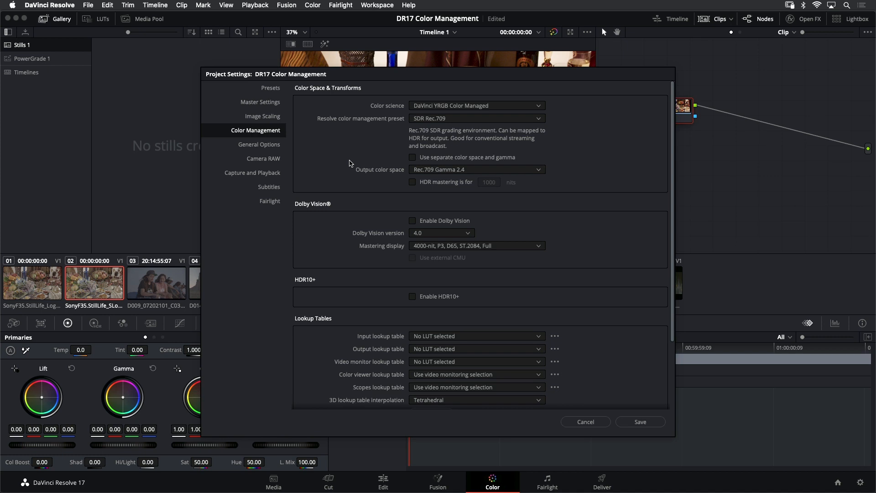
Step: Choose the DaVinci Wide Gamut color management preset and save the project settings
{"action": "left_click", "coordinate": [465, 120]}
{"action": "left_click", "coordinate": [479, 173]}
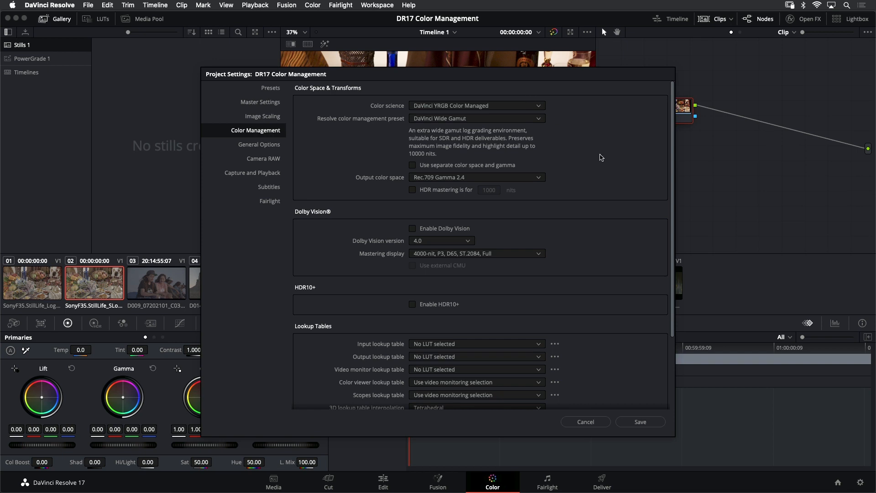
{"action": "left_click_drag", "start_coordinate": [573, 74], "coordinate": [176, 42]}
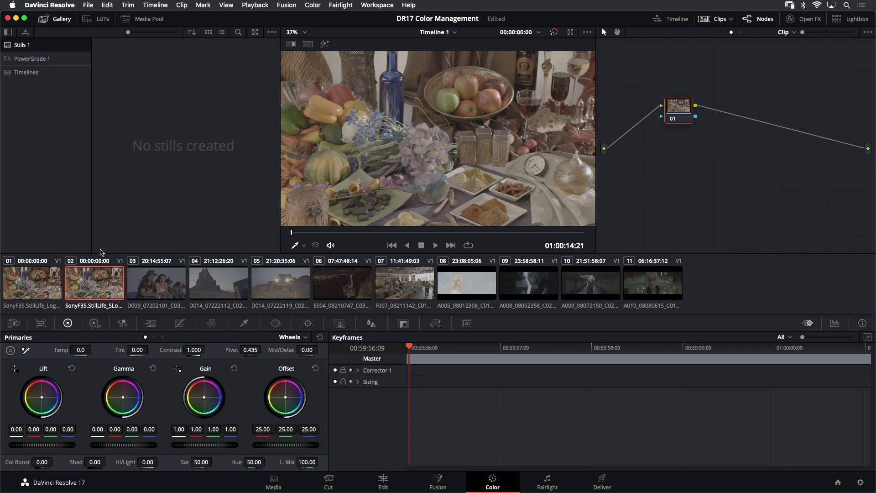
Step: Set the second still-life clip's input color space to S-Gamut3.Cine/S-Log3
{"action": "right_click", "coordinate": [96, 282]}
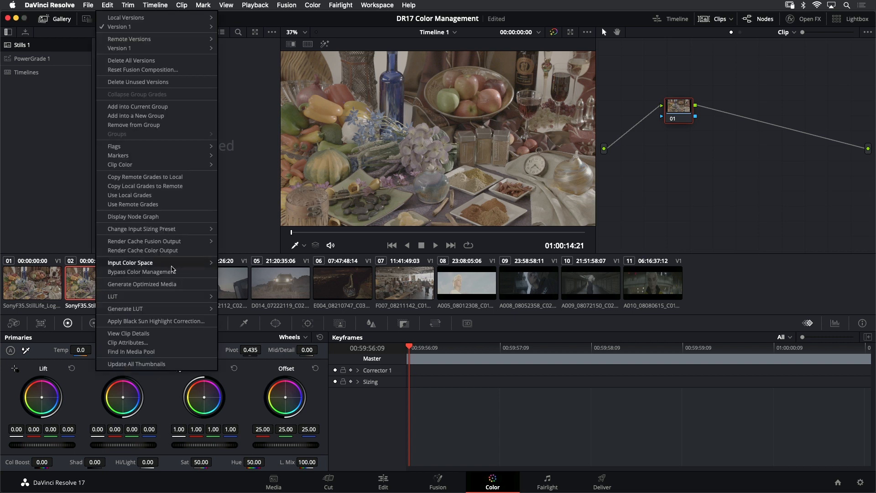
{"action": "mouse_move", "coordinate": [170, 266]}
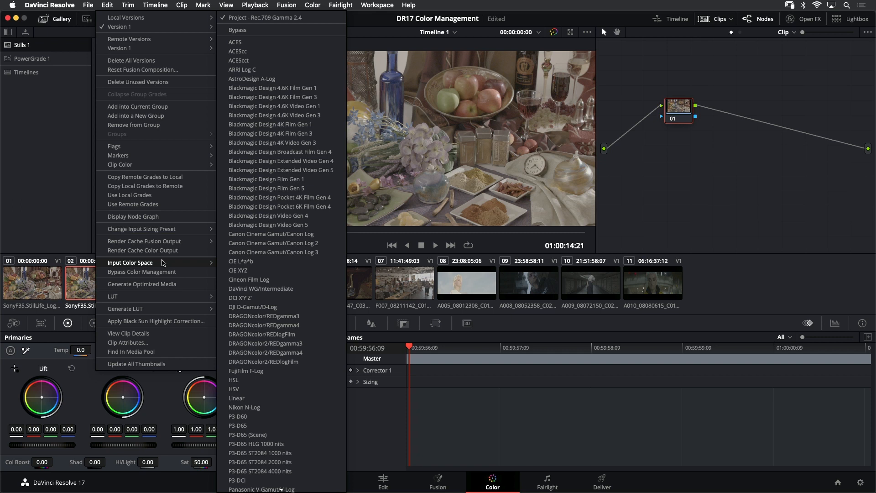
{"action": "scroll", "coordinate": [279, 274], "scroll_direction": "down", "scroll_amount": 5}
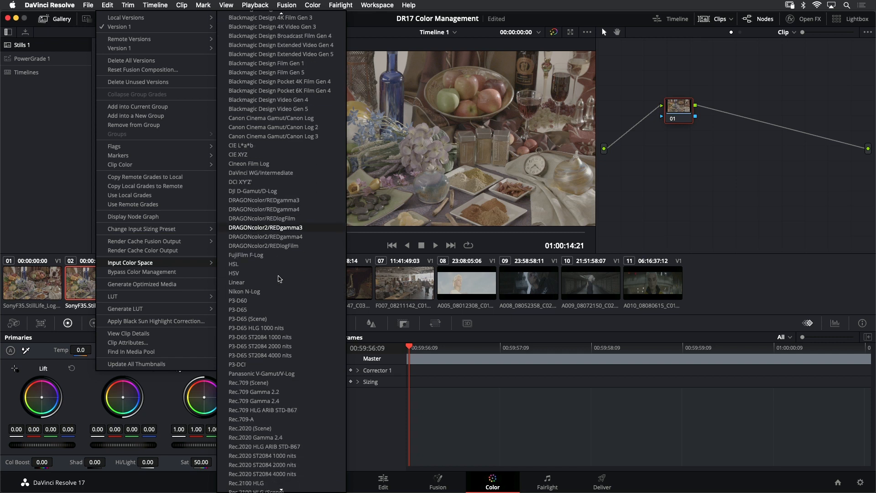
{"action": "scroll", "coordinate": [279, 278], "scroll_direction": "down", "scroll_amount": 7}
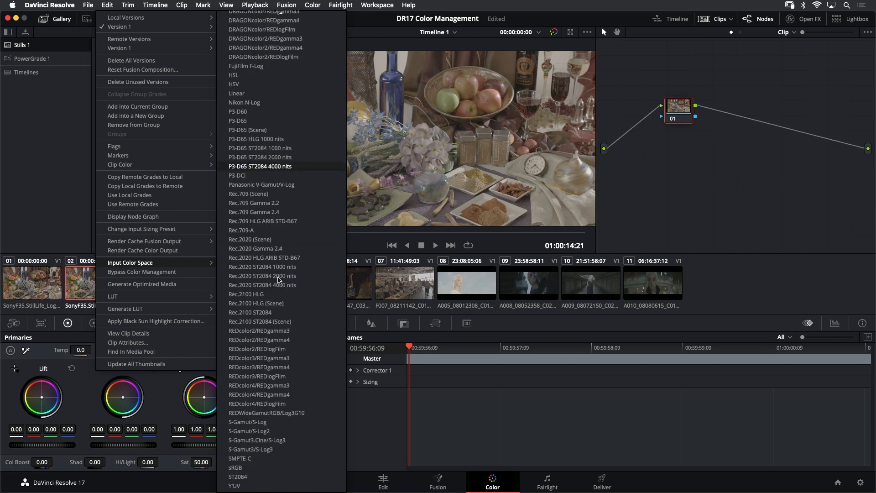
{"action": "left_click", "coordinate": [289, 443]}
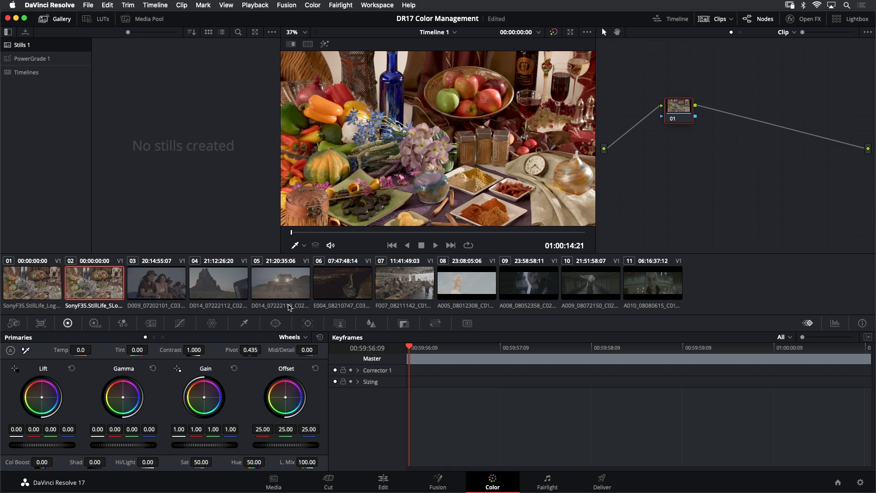
Step: Set the first still-life clip's input color space to ARRI Log C
{"action": "left_click", "coordinate": [37, 279]}
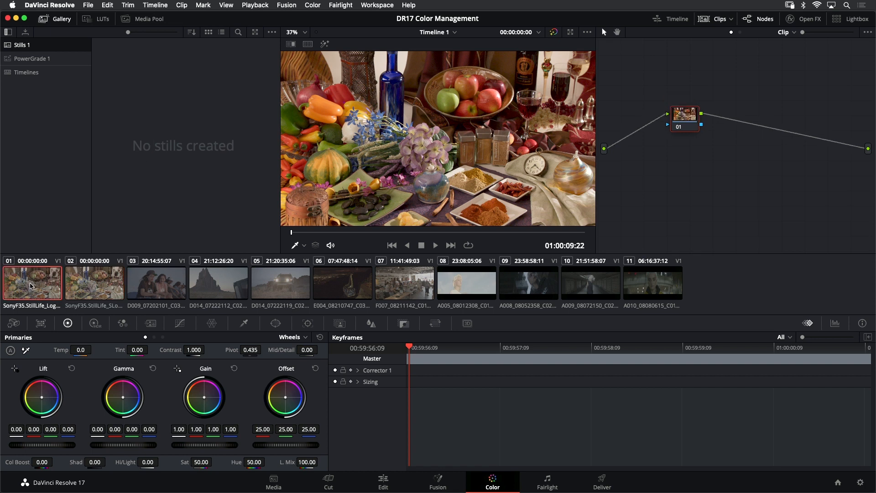
{"action": "right_click", "coordinate": [32, 285]}
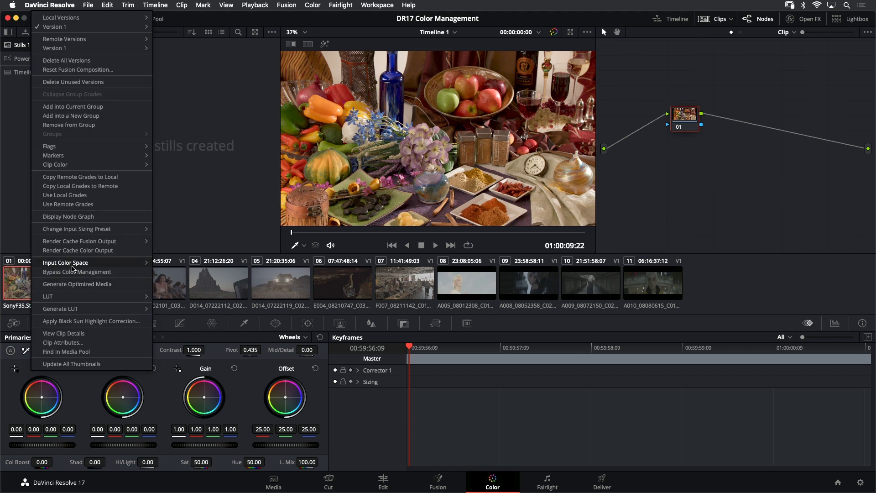
{"action": "mouse_move", "coordinate": [73, 268]}
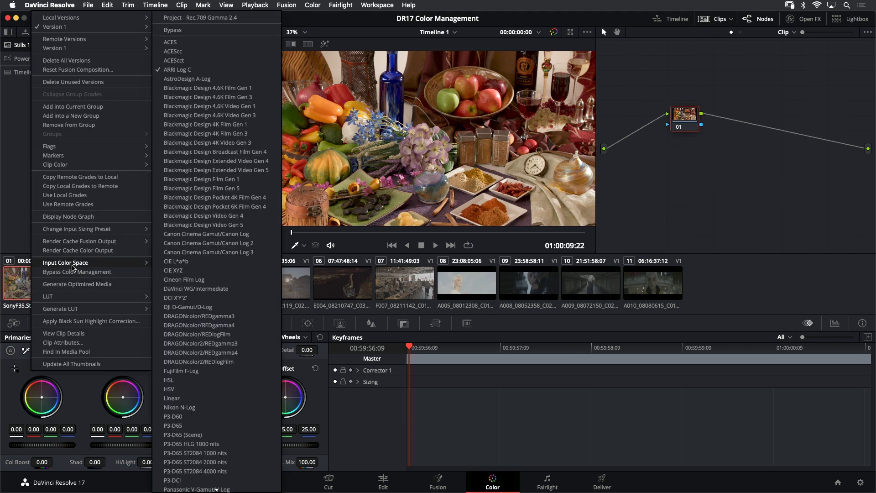
{"action": "left_click", "coordinate": [224, 71]}
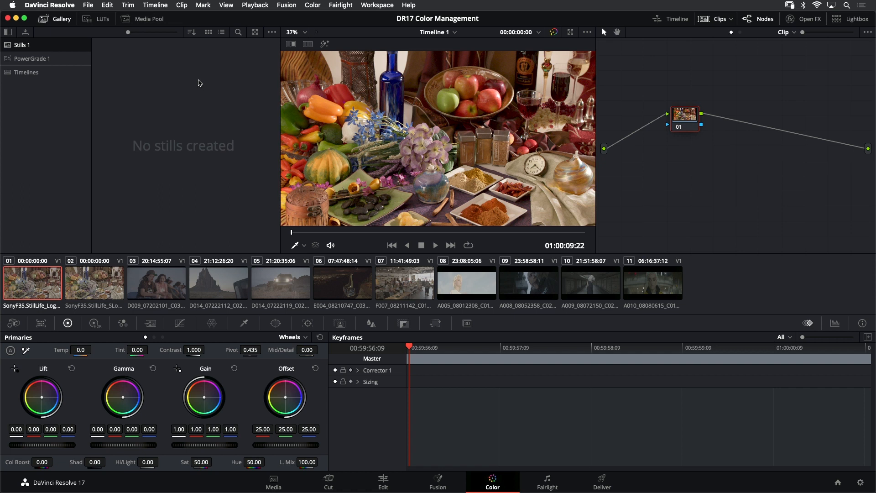
Step: View the third and fourth clips, and check the third clip's context options for an input color space setting
{"action": "left_click", "coordinate": [163, 282]}
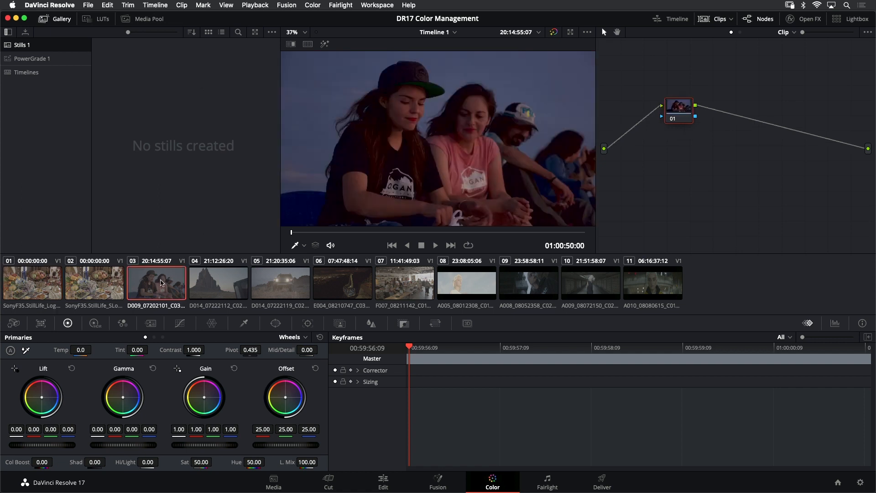
{"action": "left_click", "coordinate": [225, 286]}
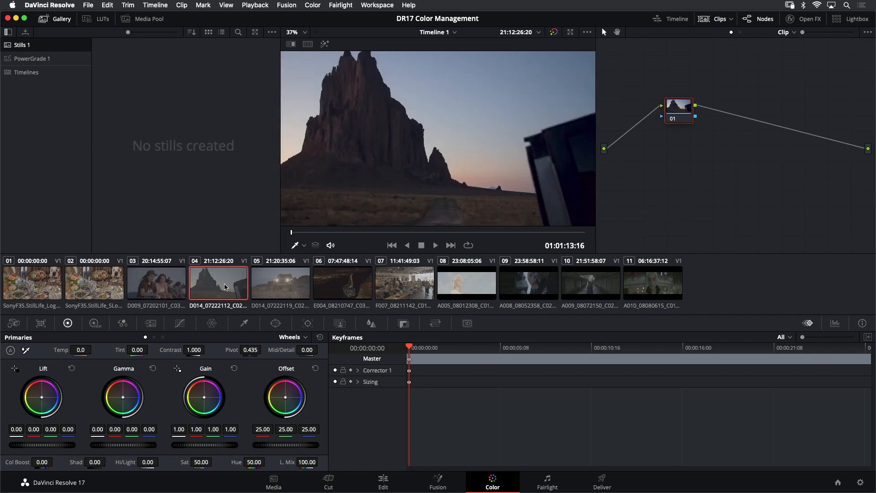
{"action": "left_click", "coordinate": [167, 286]}
{"action": "right_click", "coordinate": [159, 287]}
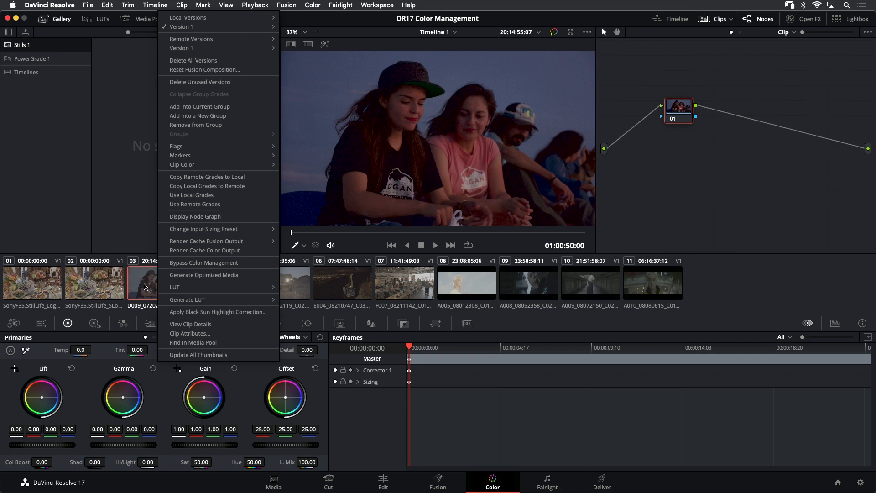
{"action": "left_click", "coordinate": [146, 286]}
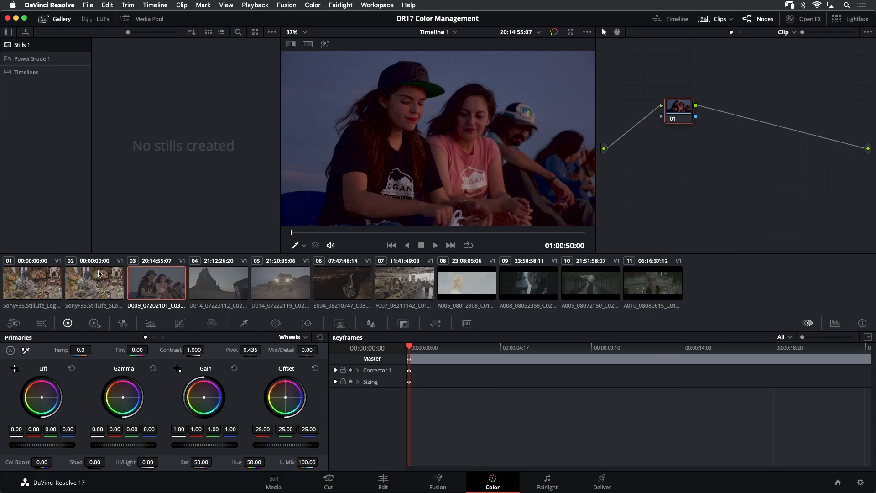
Step: Select the second still-life clip and switch the project's color management preset to Custom in the project settings
{"action": "left_click", "coordinate": [98, 280]}
{"action": "left_click", "coordinate": [87, 5]}
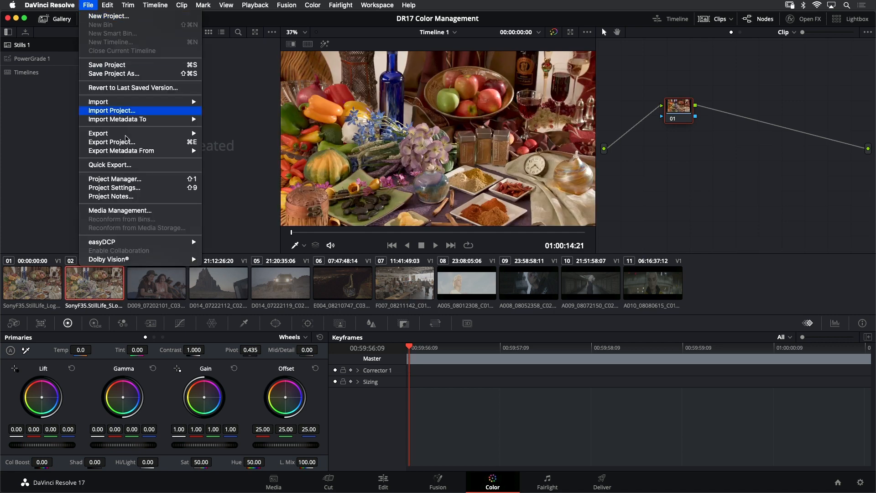
{"action": "left_click", "coordinate": [141, 188]}
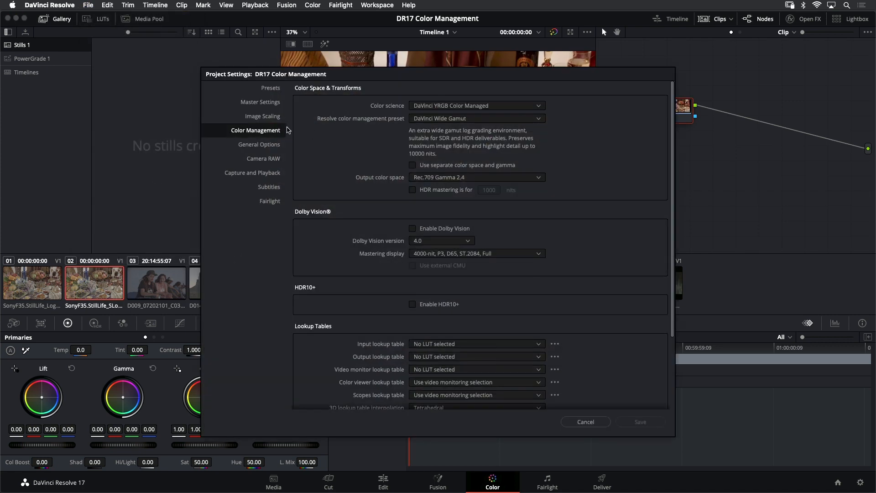
{"action": "left_click", "coordinate": [445, 120]}
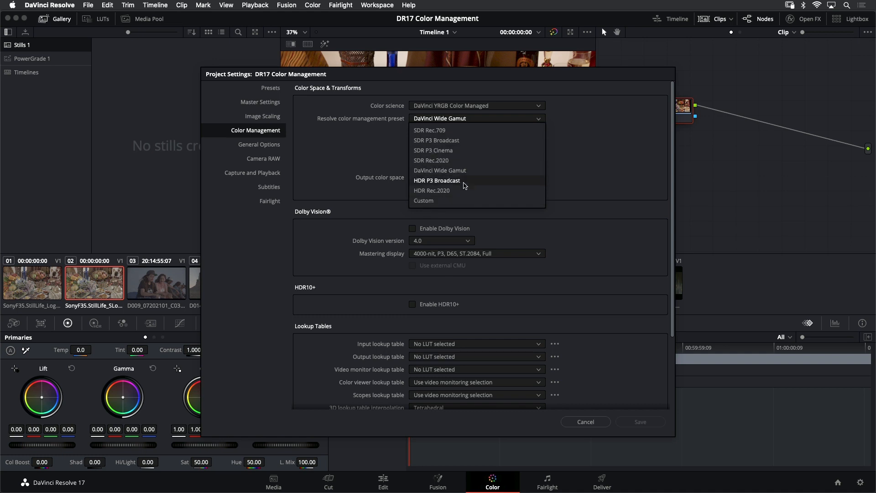
{"action": "left_click", "coordinate": [464, 201]}
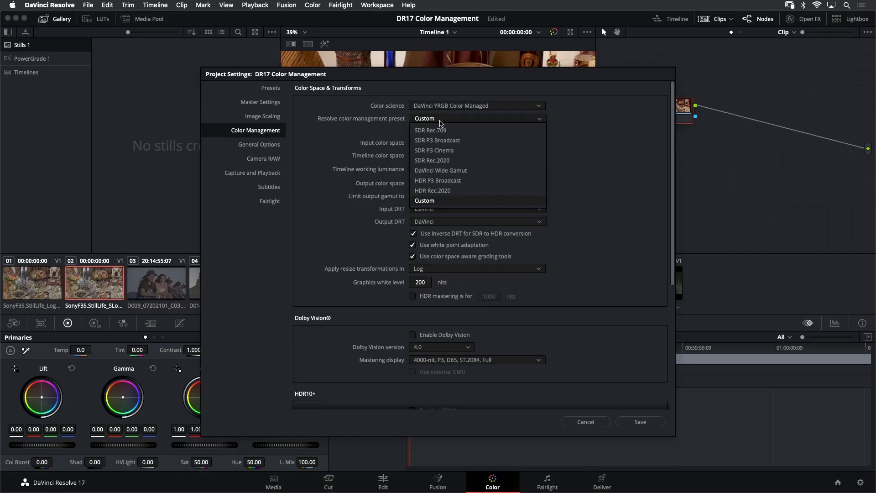
{"action": "left_click", "coordinate": [429, 132]}
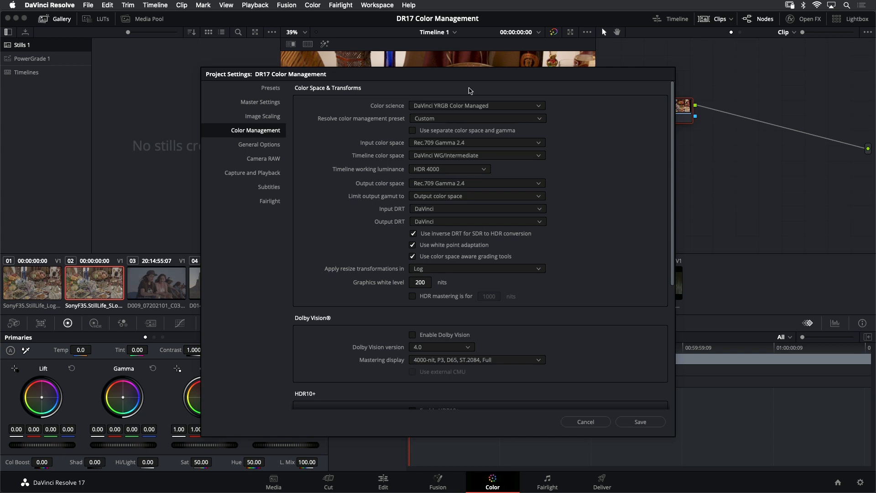
Step: Set the project's default input color space to ARRI Log C
{"action": "left_click", "coordinate": [438, 144]}
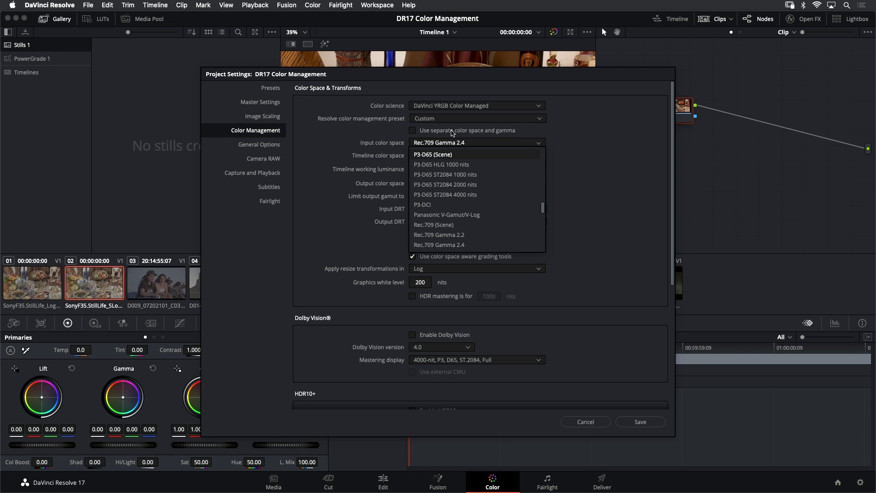
{"action": "scroll", "coordinate": [462, 178], "scroll_direction": "up", "scroll_amount": 10}
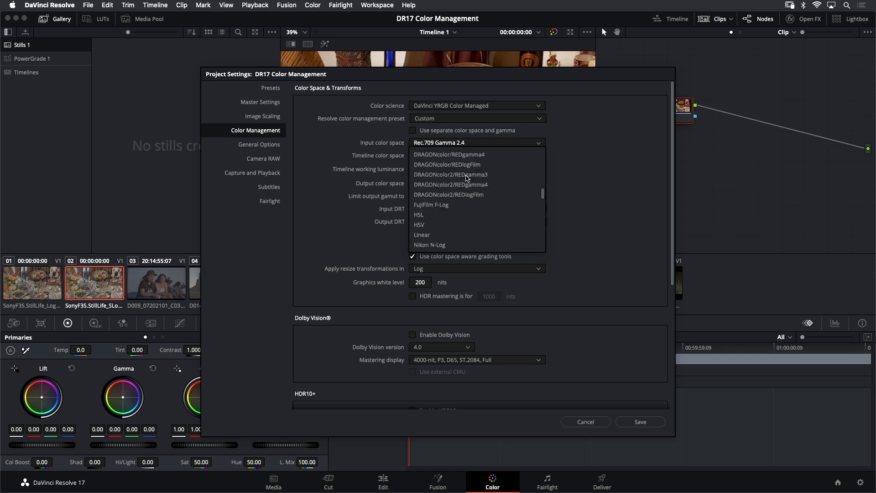
{"action": "left_click", "coordinate": [457, 195]}
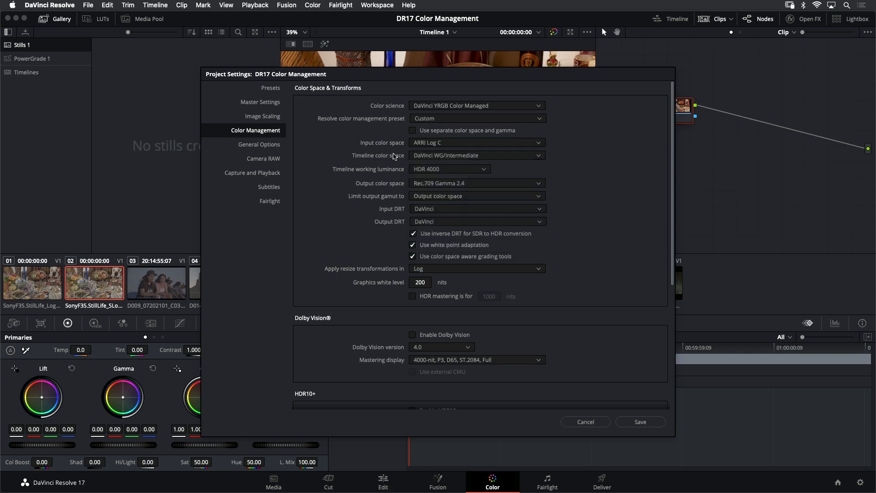